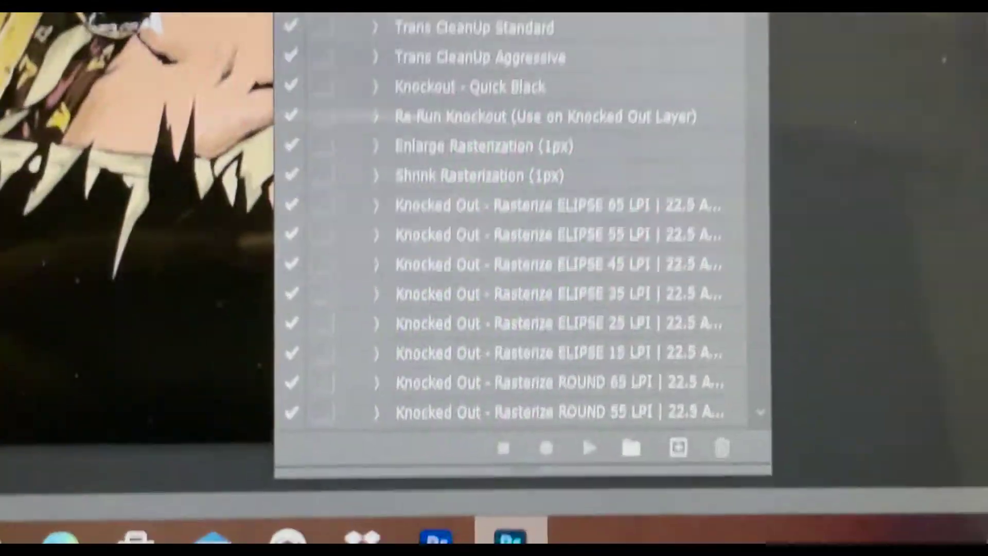
Scroll the Actions panel list past the Knocked Out rows to the Perfect Black Removal actions
scroll(592, 232, "down", 5)
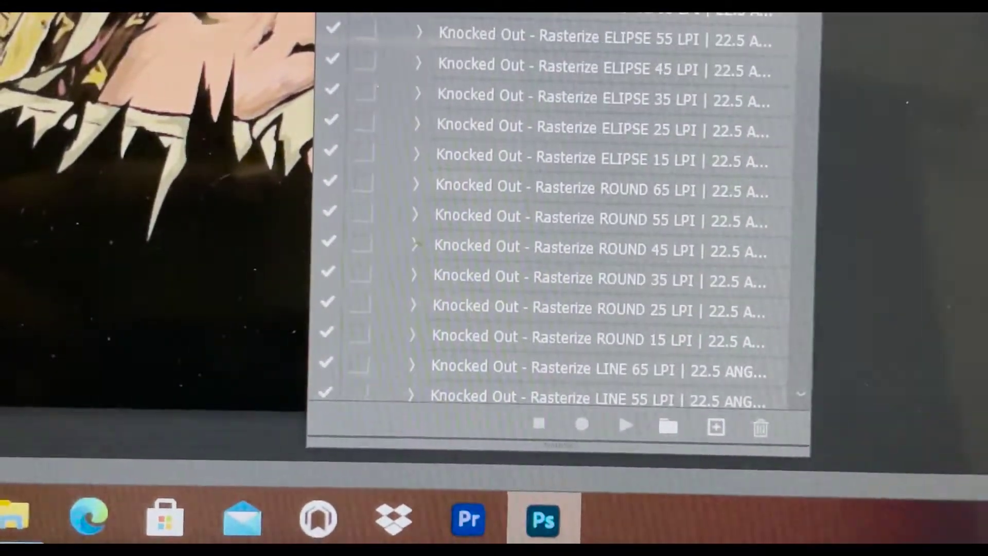
scroll(591, 232, "up", 1)
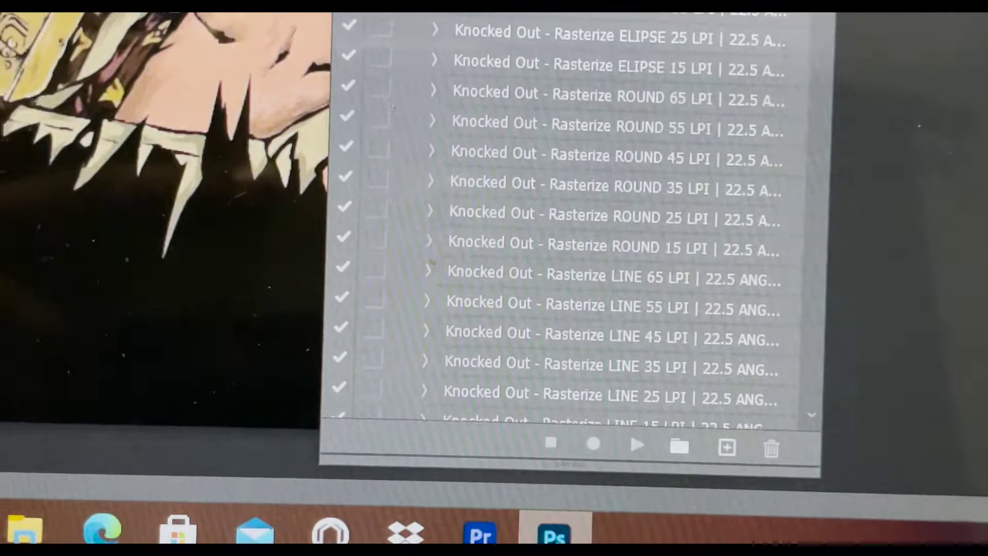
scroll(592, 231, "down", 8)
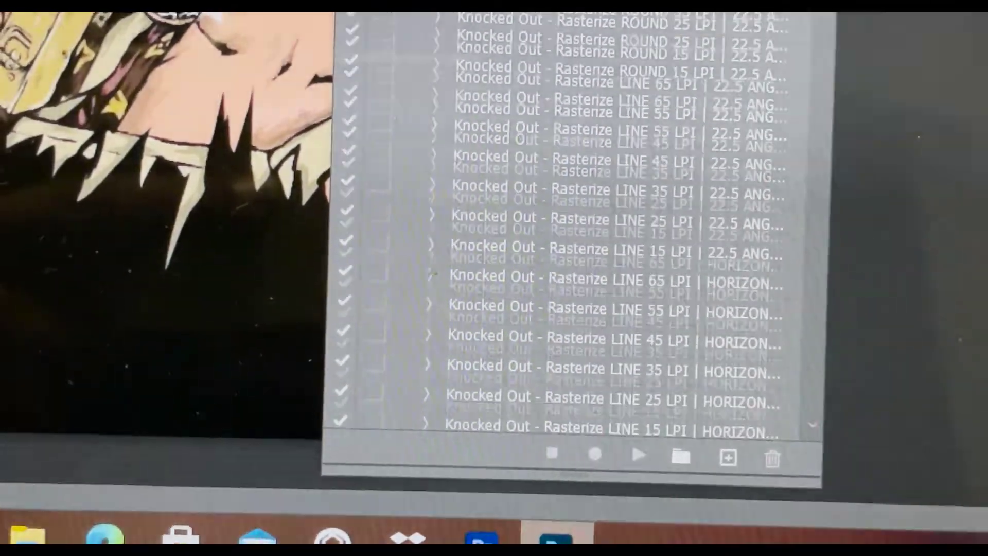
scroll(660, 17, "down", 4)
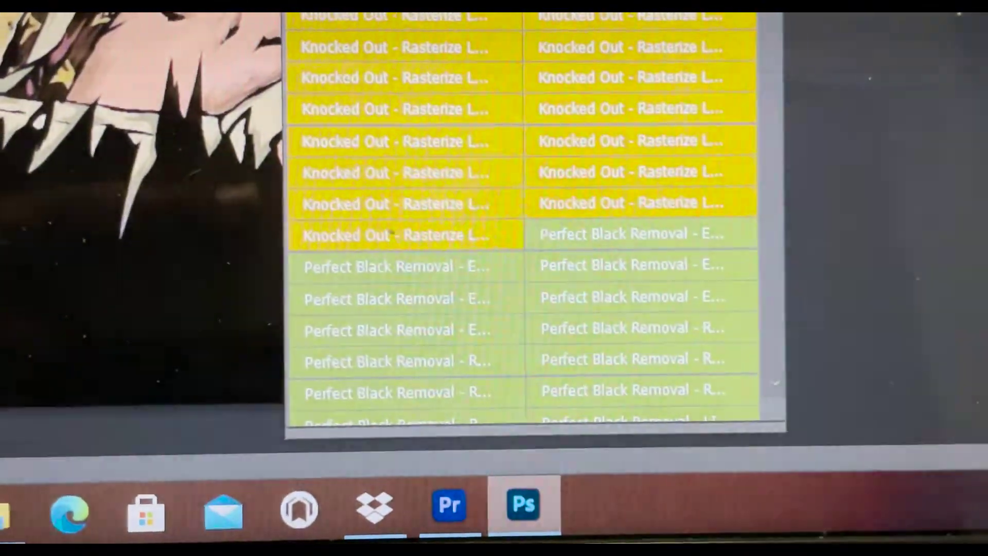
Scroll through the yellow, green and blue halftone action buttons in Button Mode
scroll(383, 225, "down", 5)
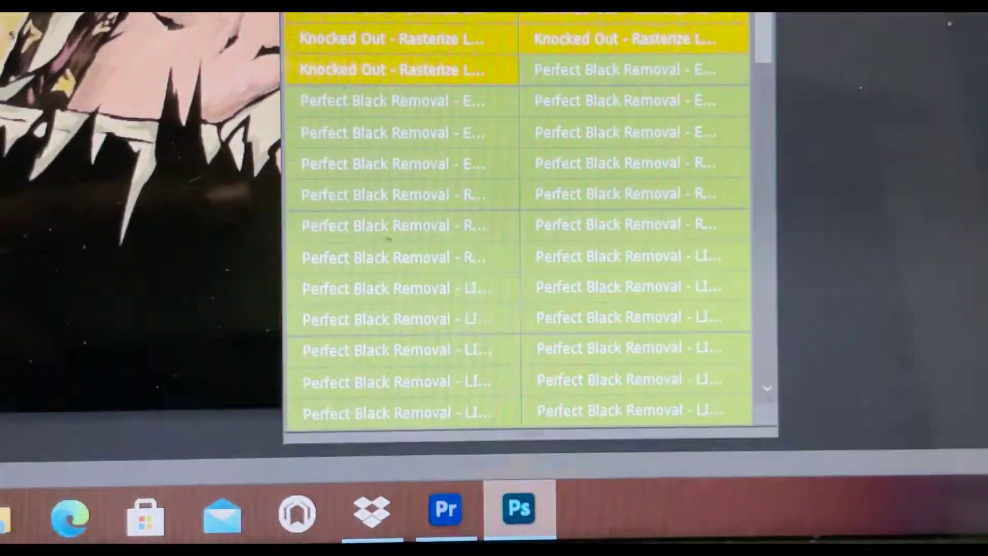
scroll(383, 235, "down", 2)
scroll(761, 66, "down", 8)
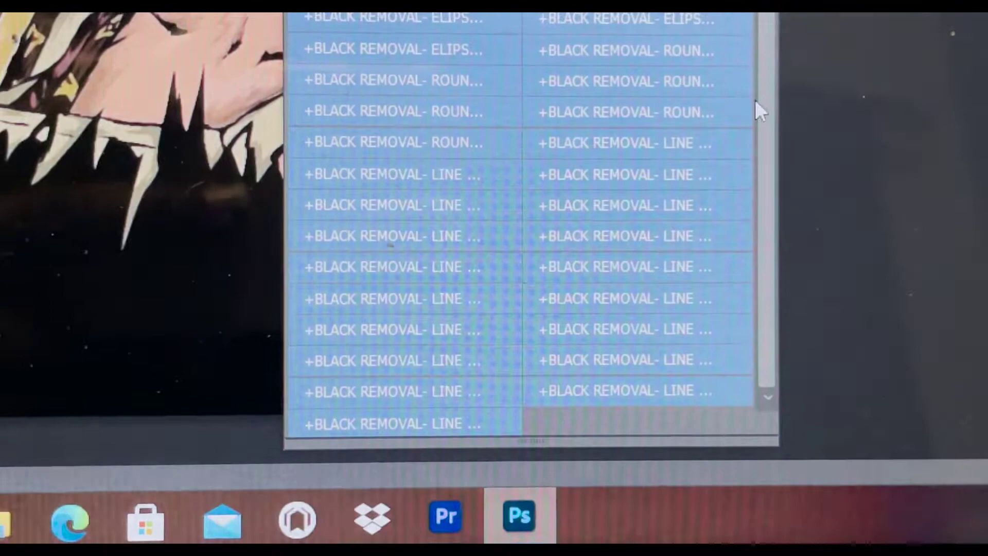
scroll(756, 102, "up", 7)
scroll(390, 249, "up", 15)
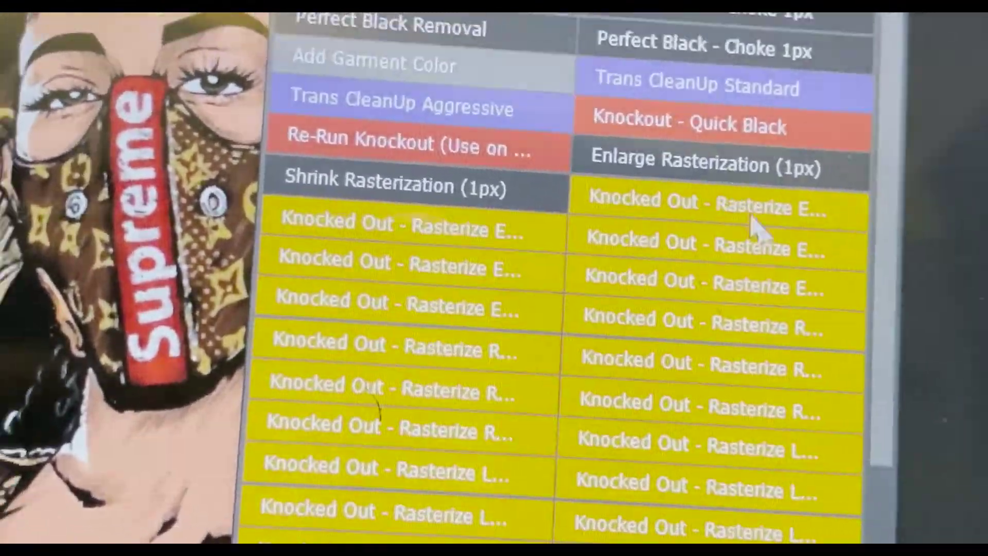
Browse the Knocked Out, Perfect Black Removal and +BLACK REMOVAL buttons, returning to IMG_3396.jpg
left_click_drag(893, 287, 898, 479)
scroll(898, 479, "down", 5)
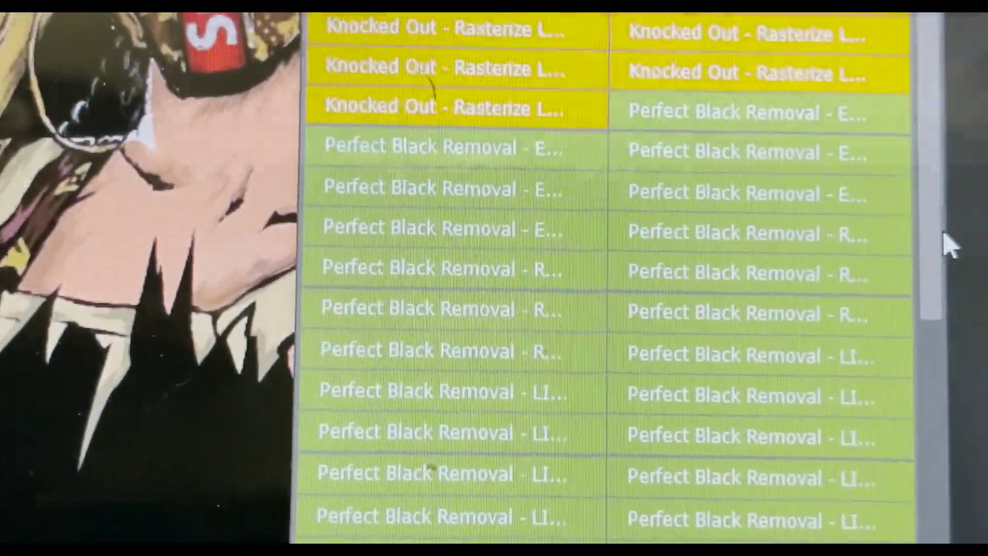
left_click_drag(943, 252, 953, 540)
scroll(436, 135, "up", 8)
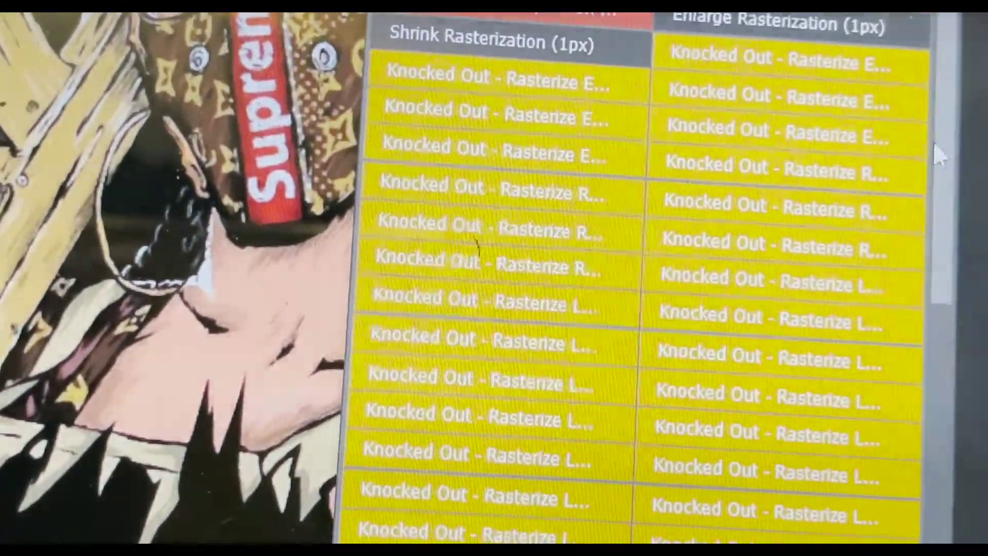
scroll(935, 206, "down", 2)
scroll(936, 221, "down", 3)
scroll(892, 265, "up", 5)
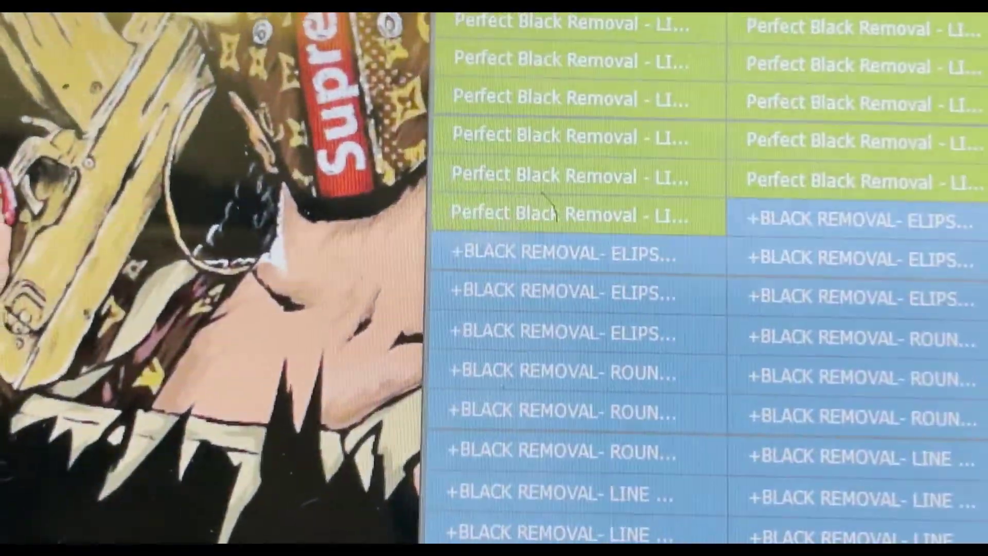
scroll(552, 208, "up", 8)
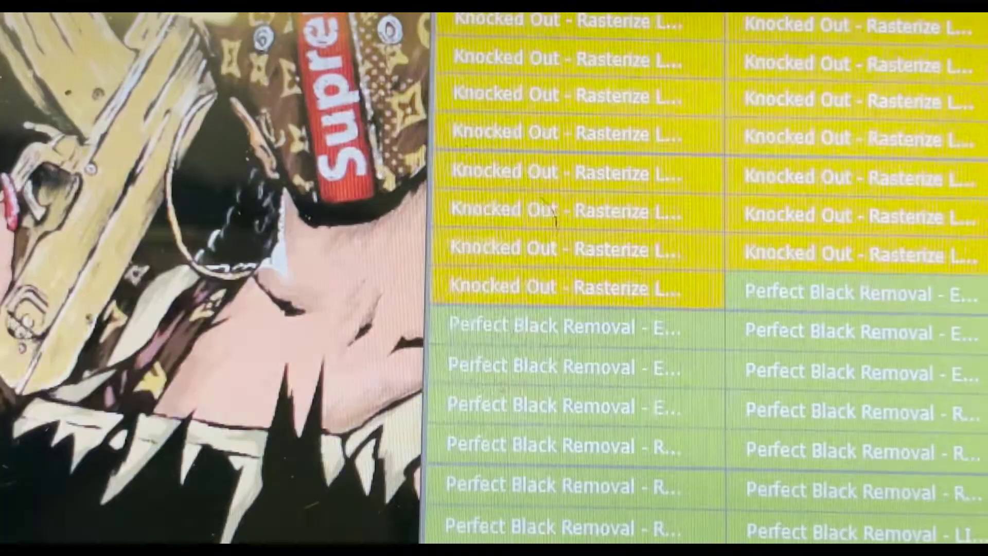
scroll(548, 199, "up", 8)
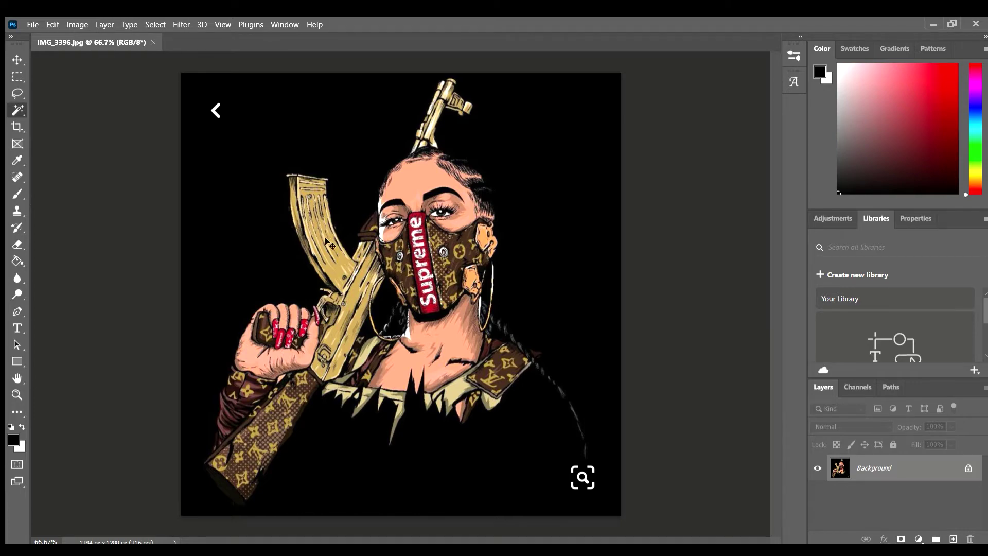
key("ctrl+plus")
key("ctrl+plus")
key("ctrl+plus")
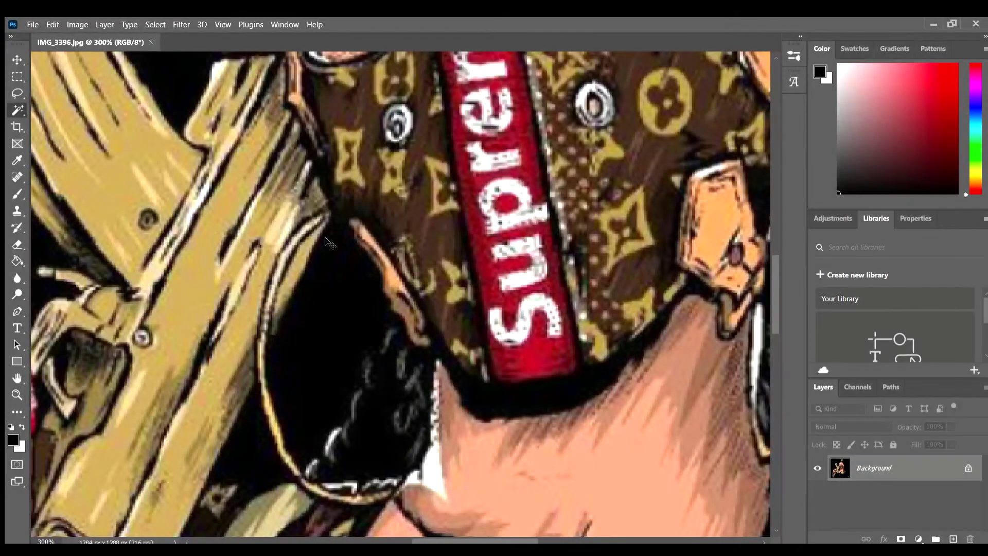
key("ctrl+plus")
key("ctrl+plus")
key("ctrl+plus")
key("ctrl+plus")
key("ctrl+plus")
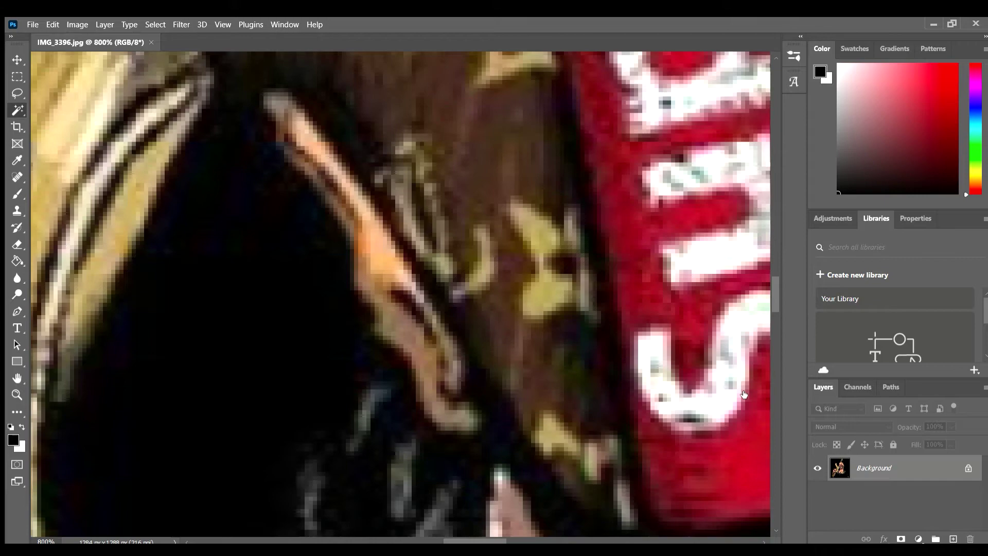
key("ctrl+minus")
key("ctrl+minus")
key("ctrl+minus")
key("ctrl+minus")
key("ctrl+minus")
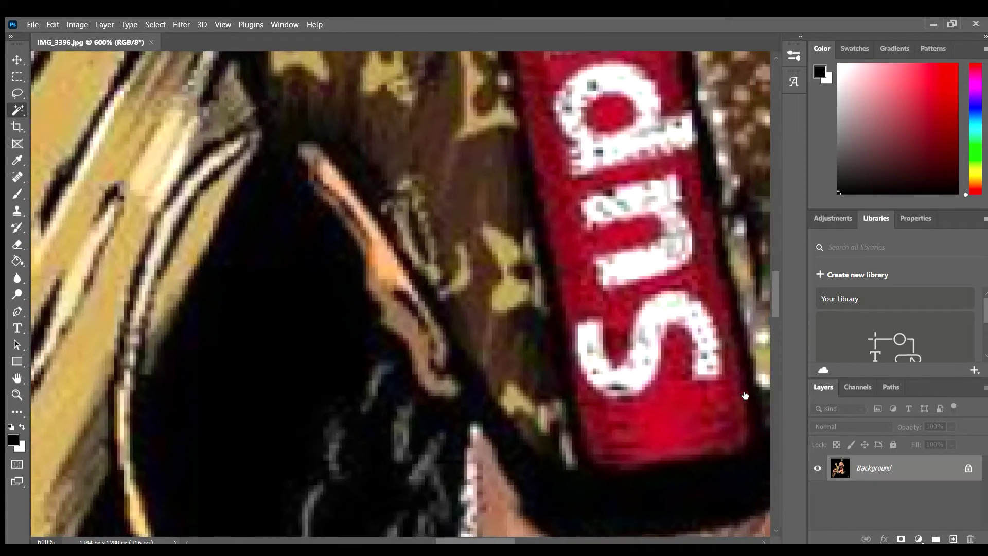
key("ctrl+minus")
key("ctrl+minus")
key("ctrl+minus")
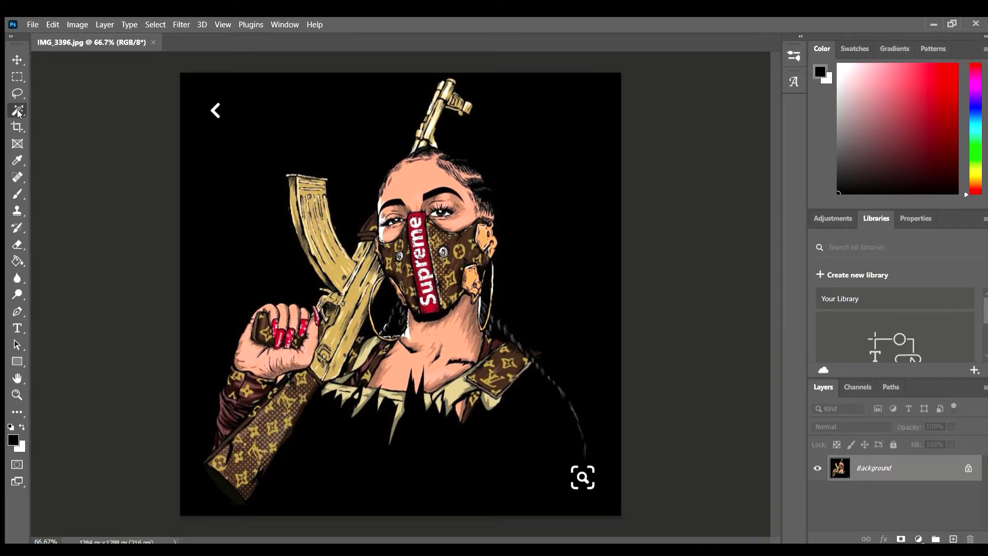
Magic-wand the black background and turn the selection into a layer mask on Layer 0
left_click(250, 266)
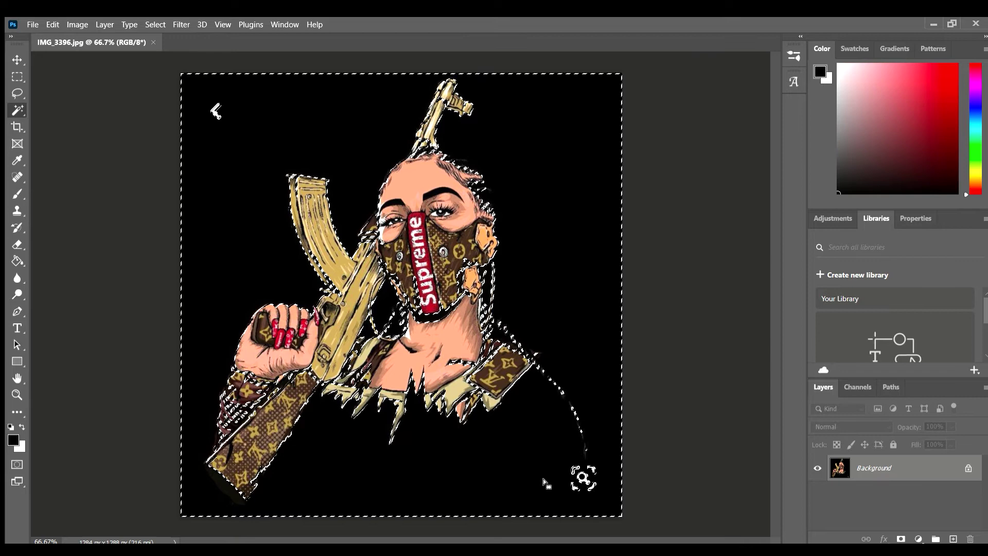
left_click(902, 539)
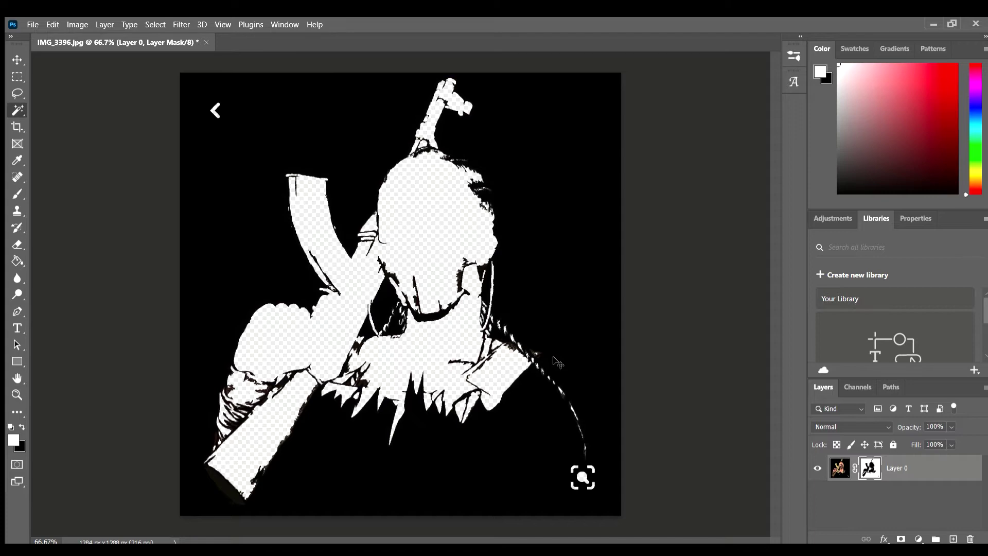
Invert Layer 0's mask with Ctrl+I so the figure shows on transparency
key("ctrl+i")
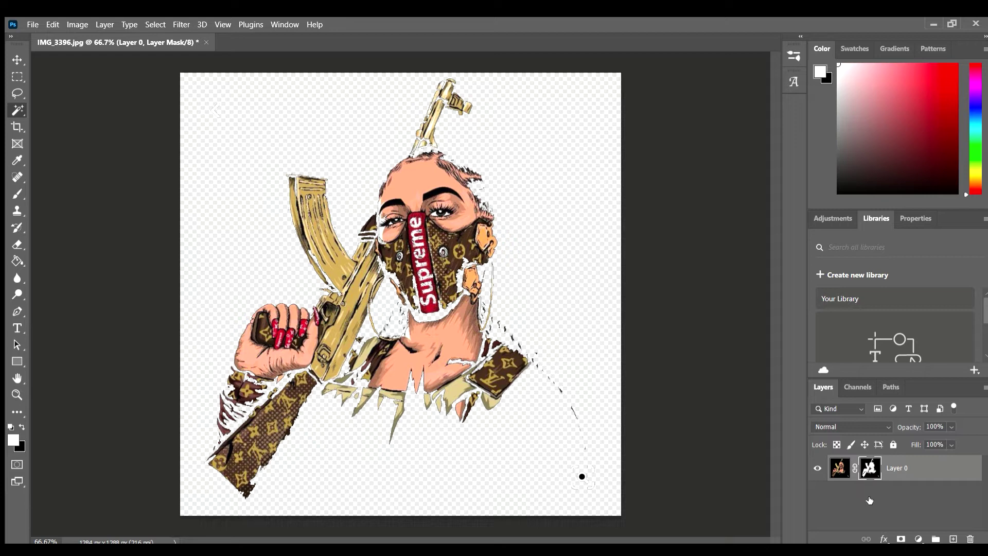
Erase the stray black speck near the bottom right of the cut-out figure
left_click(17, 245)
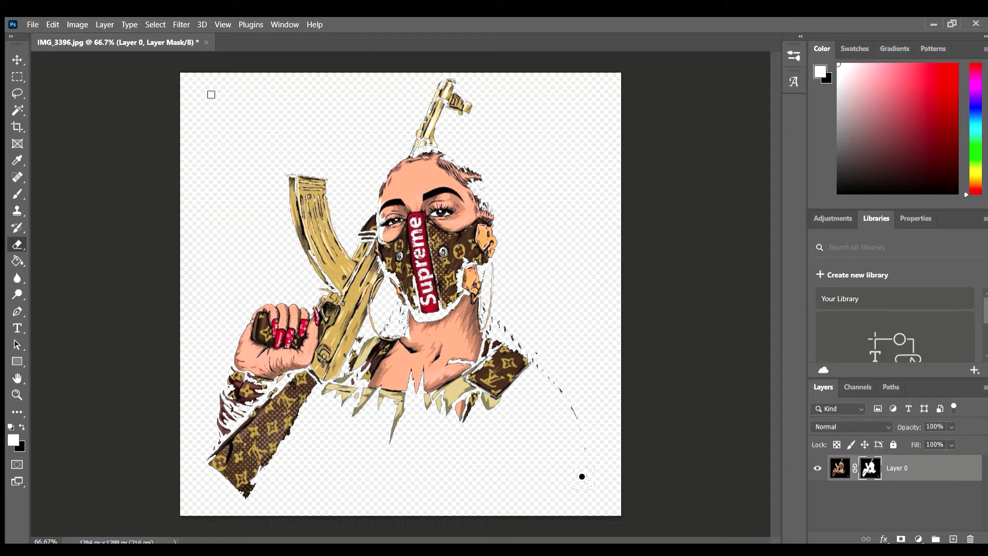
left_click(582, 478)
Switch to the Move tool with V before running the halftone action
key("v")
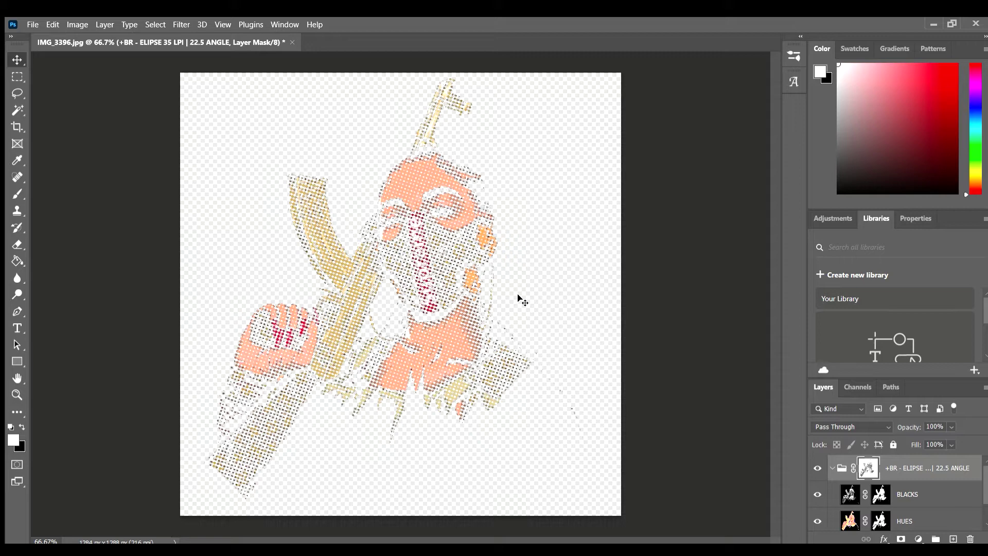
key("ctrl+plus")
key("ctrl+plus")
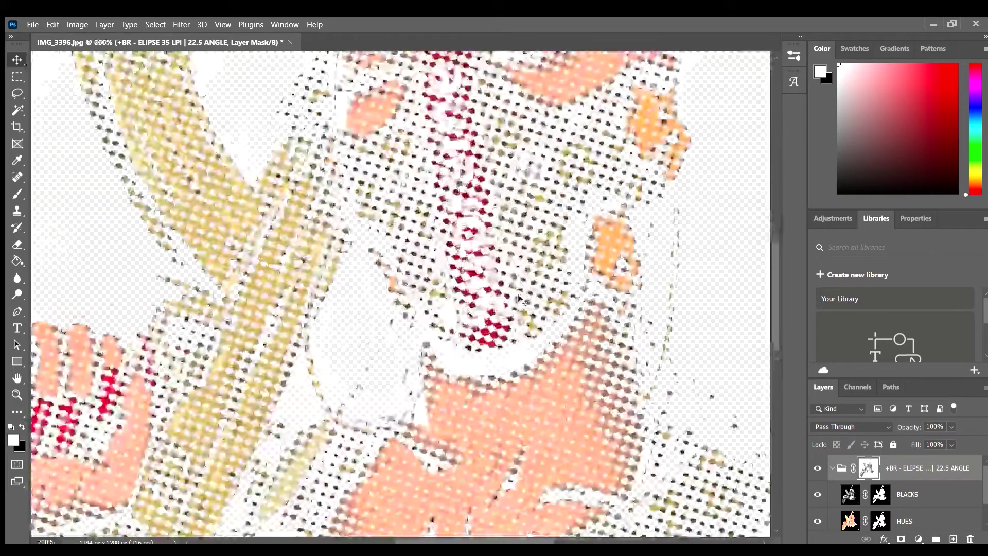
key("ctrl+minus")
key("ctrl+minus")
key("ctrl+minus")
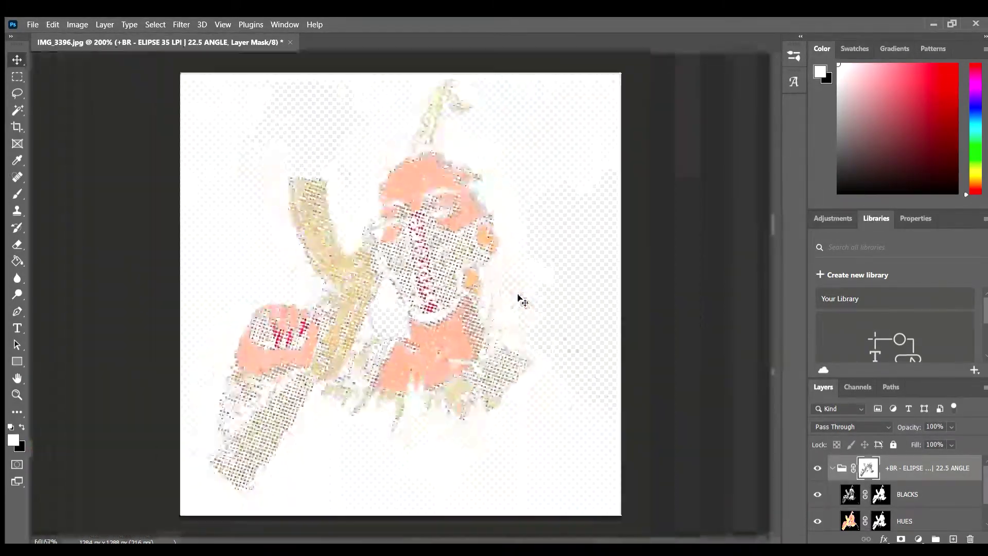
key("ctrl+plus")
key("ctrl+plus")
key("ctrl+plus")
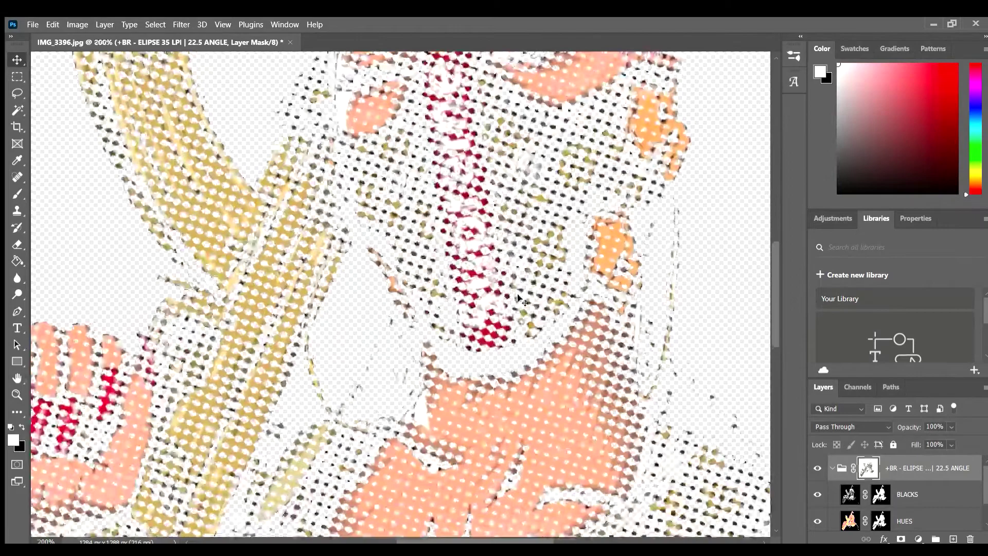
key("ctrl+minus")
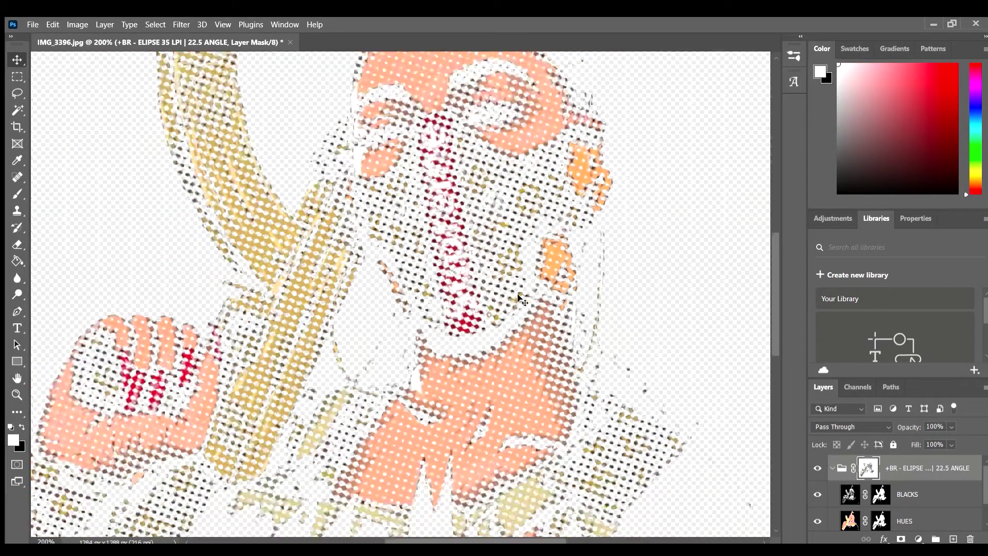
key("ctrl+minus")
key("ctrl+plus")
key("ctrl+plus")
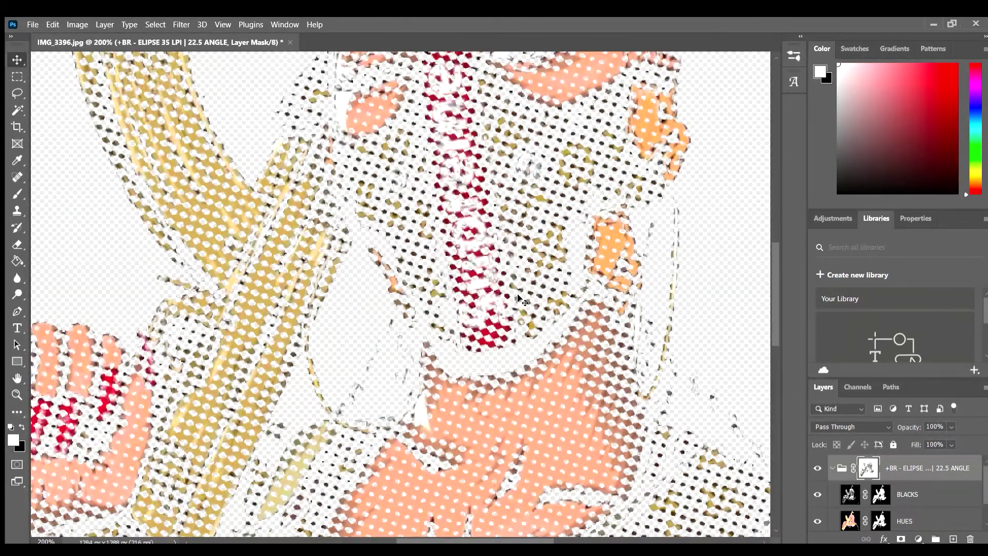
key("ctrl+minus")
key("ctrl+minus")
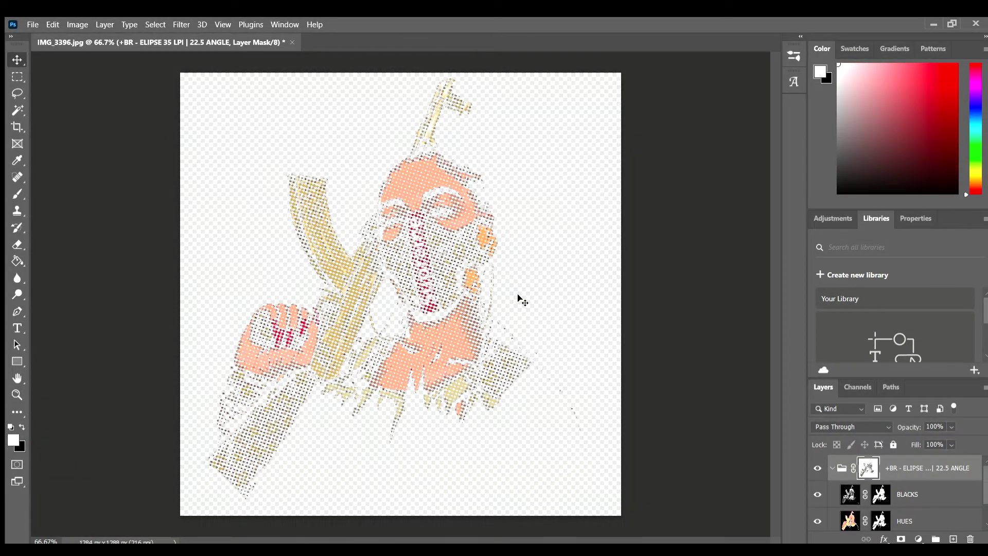
key("ctrl+plus")
key("ctrl+plus")
key("ctrl+plus")
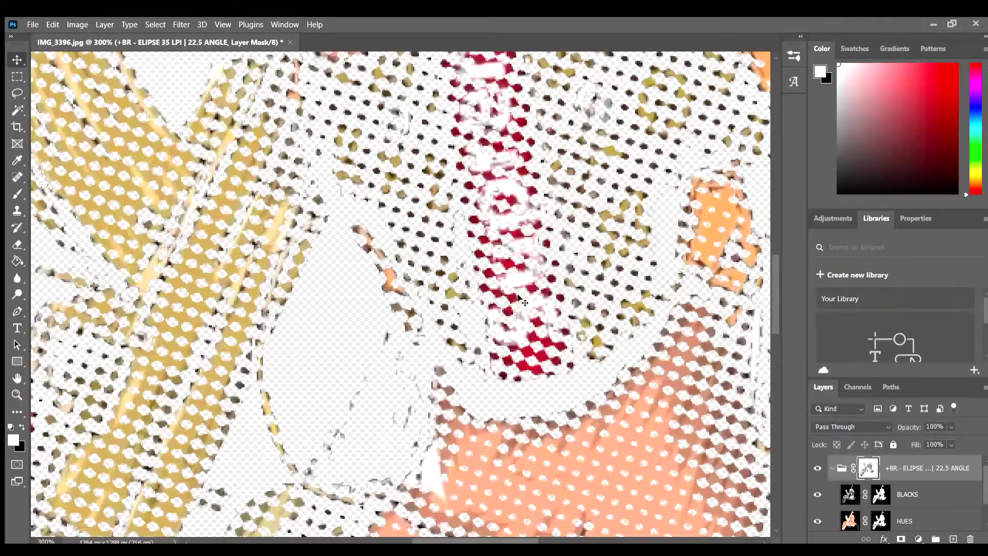
key("ctrl+minus")
key("ctrl+minus")
key("ctrl+minus")
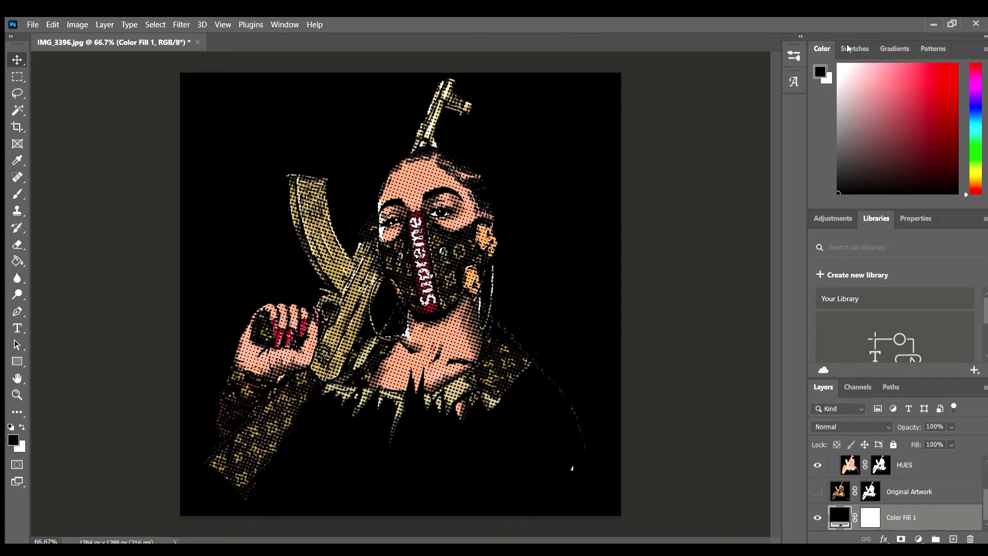
Deselect the Color Fill 1 layer by clicking empty space in the Layers panel
left_click(643, 100)
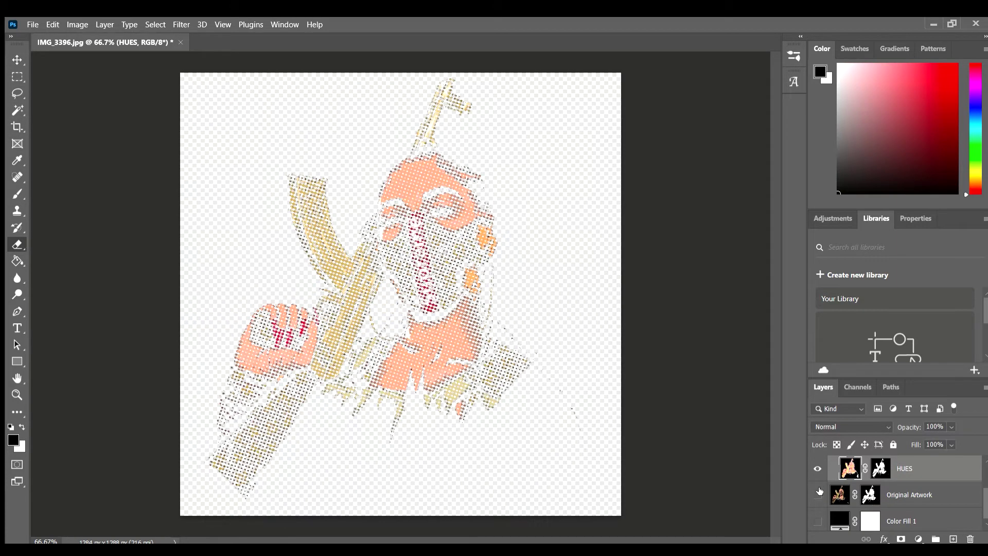
Toggle Original Artwork and Color Fill 1 visibility to compare, ending with Original Artwork hidden
left_click(818, 494)
left_click(821, 518)
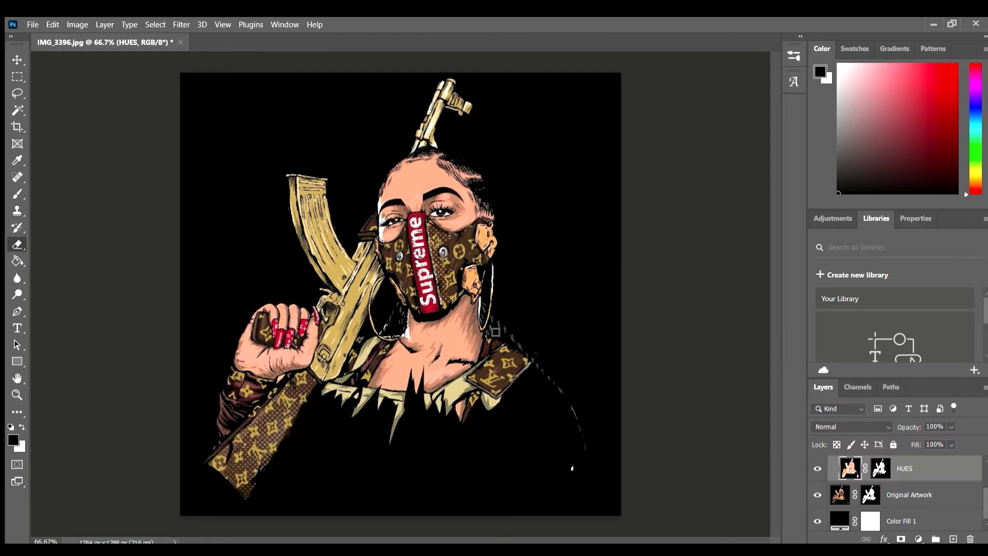
left_click(816, 496)
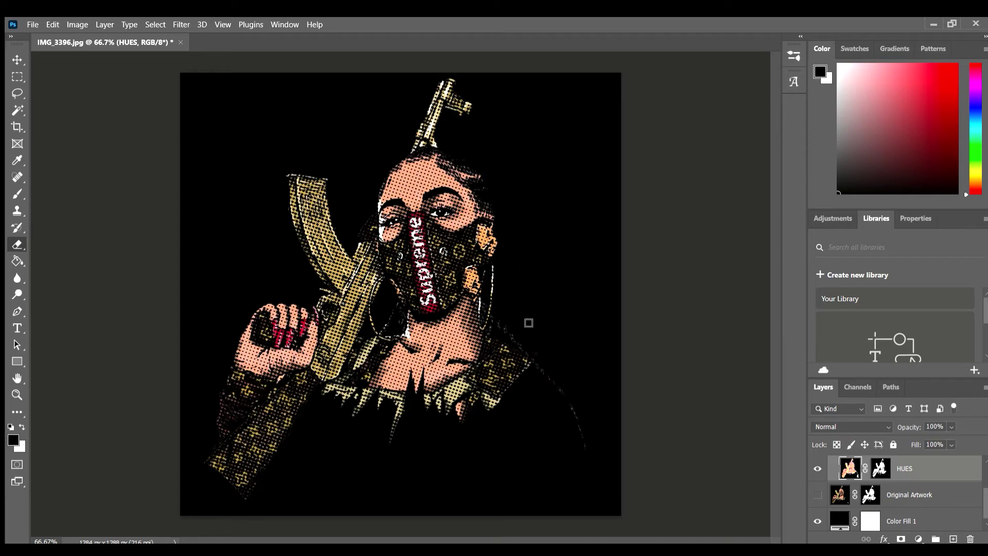
scroll(528, 322, "up", 2)
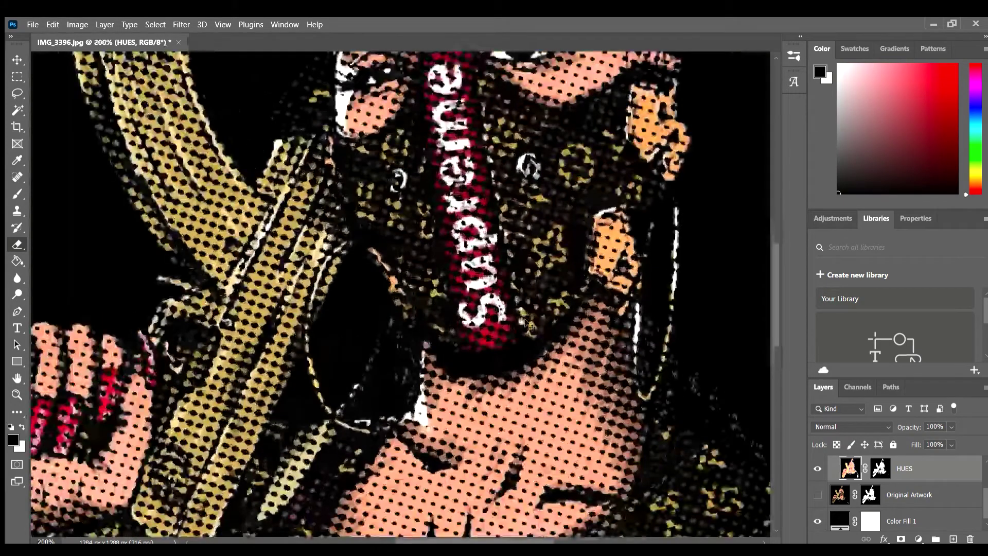
scroll(526, 322, "down", 1)
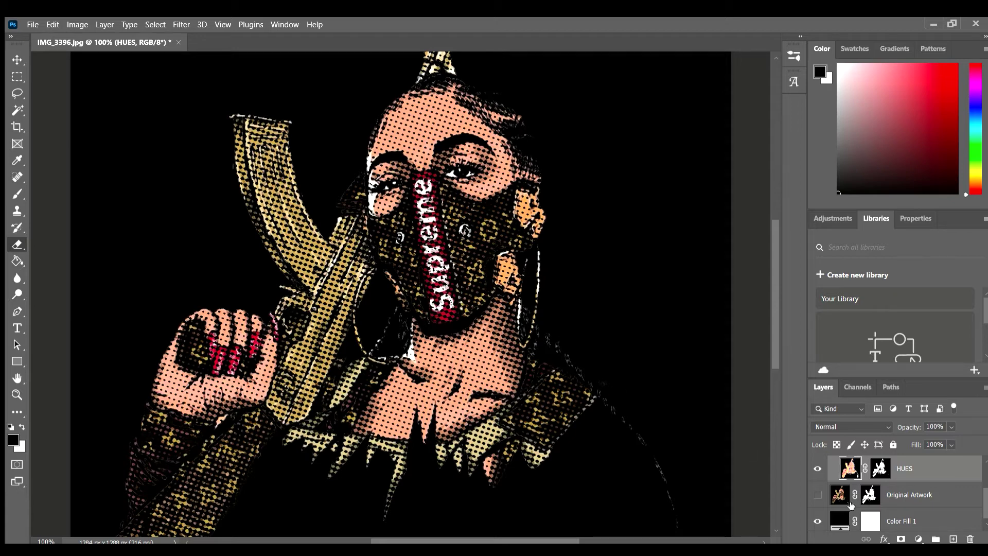
Toggle the black Color Fill 1 layer off, on, and off again
left_click(818, 523)
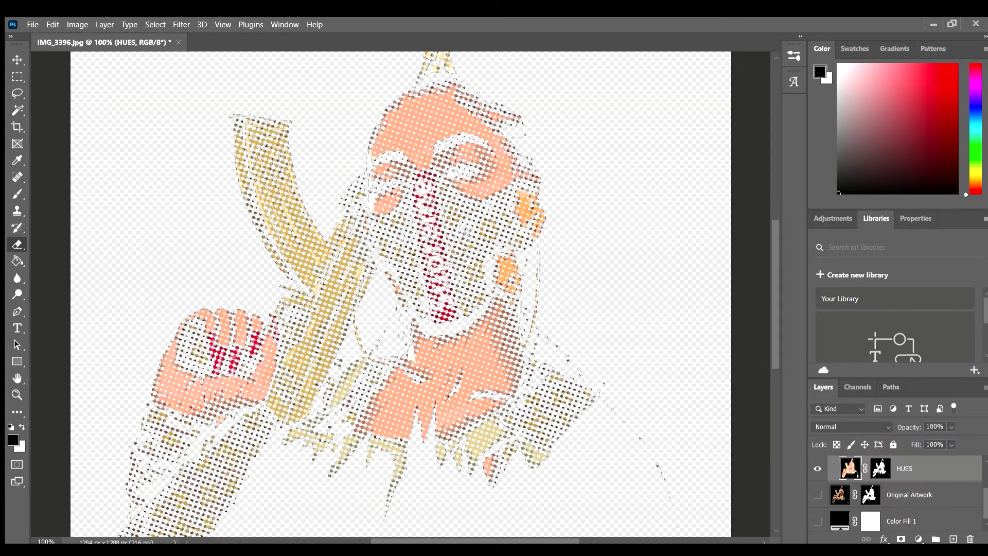
left_click(816, 522)
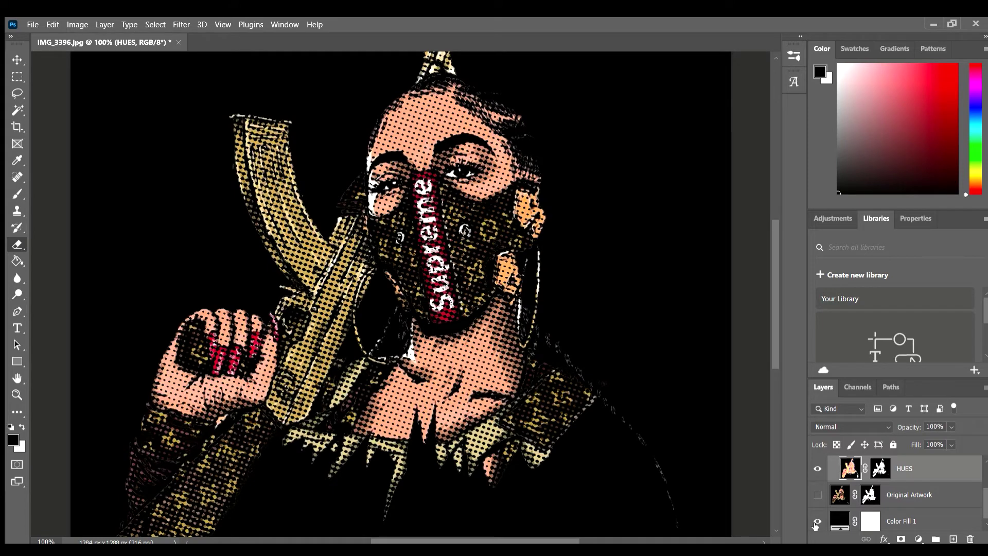
left_click(816, 522)
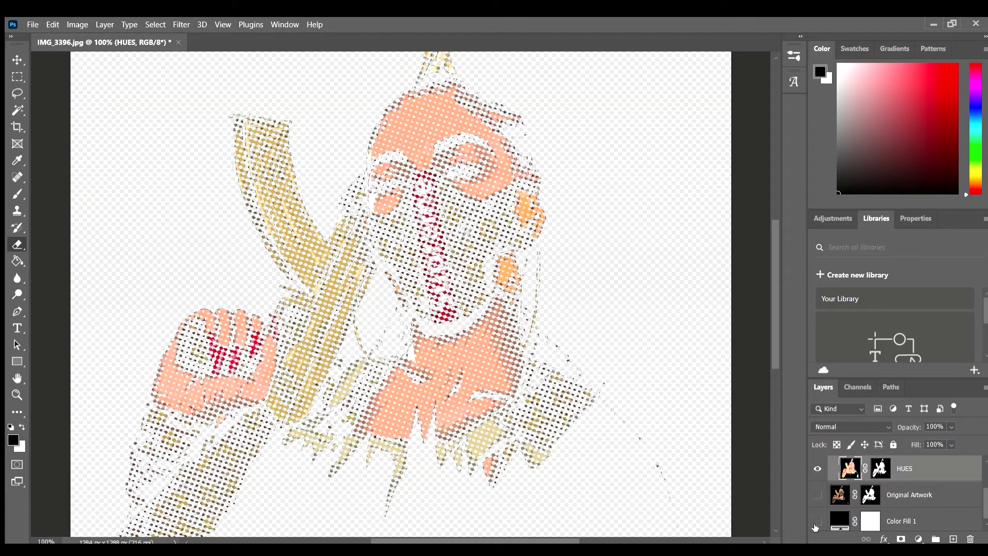